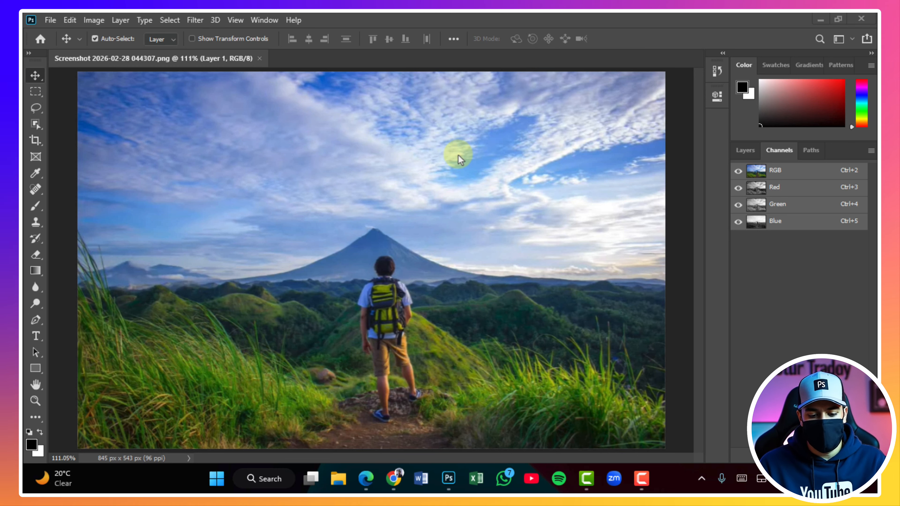
Delete everything outside a full-height rectangular selection around the hiker and mountain, and clear the selection.
left_click(34, 92)
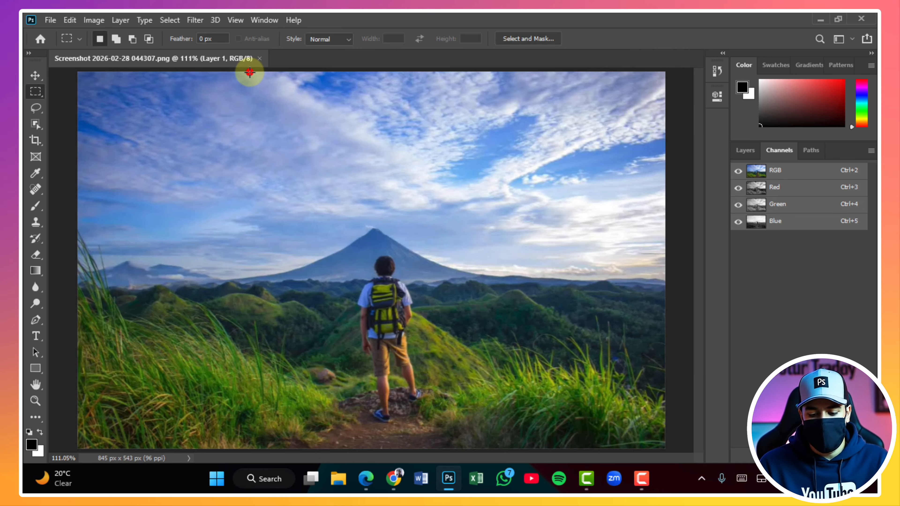
left_click_drag(249, 72, 310, 238)
left_click_drag(336, 272, 521, 449)
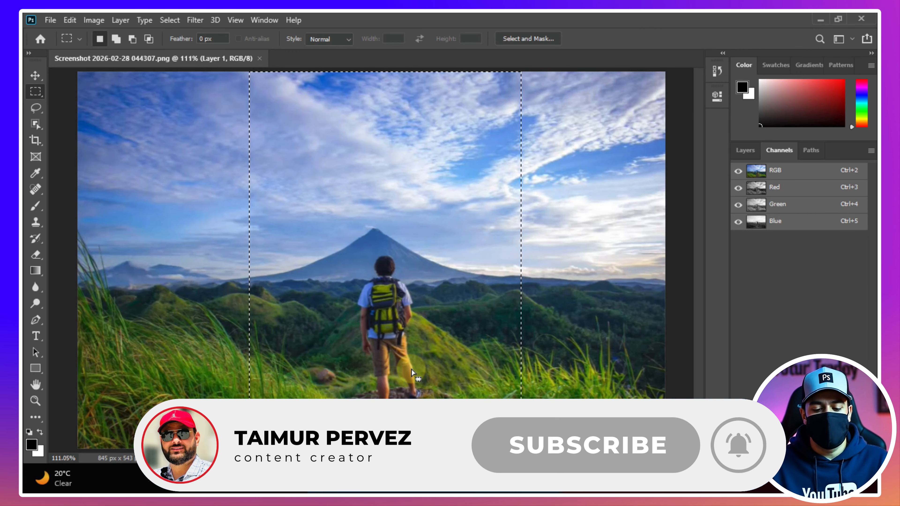
key("ctrl+shift+i")
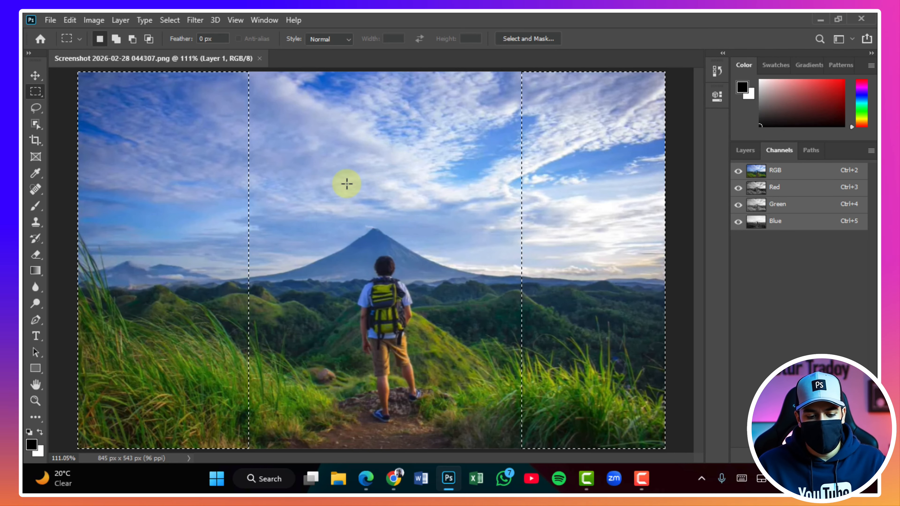
key("Delete")
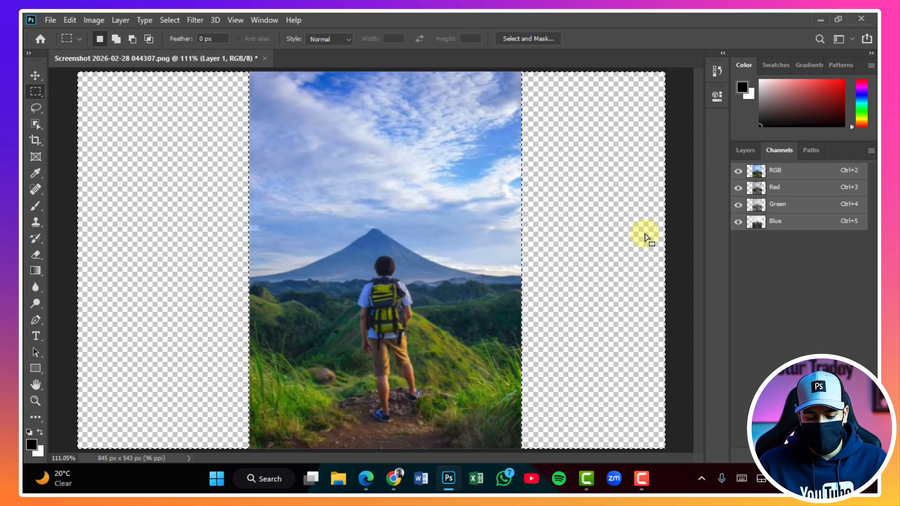
left_click(34, 77)
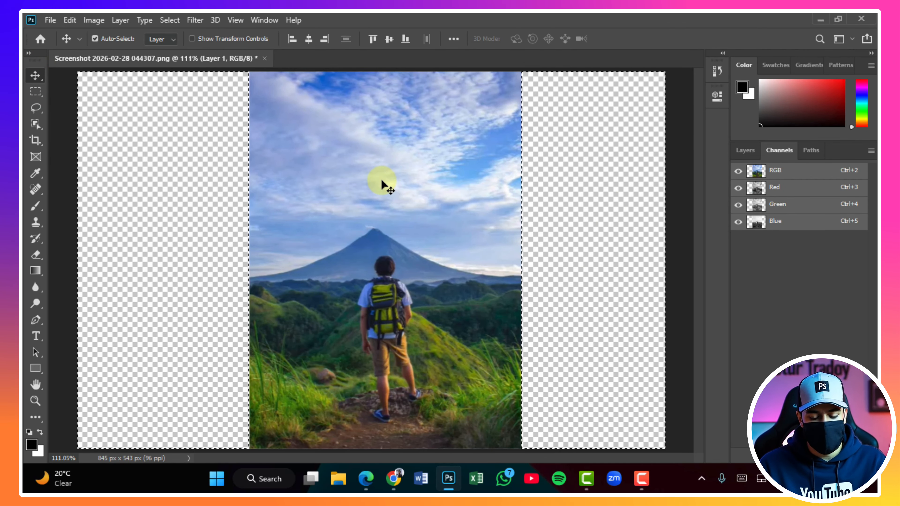
key("ctrl+d")
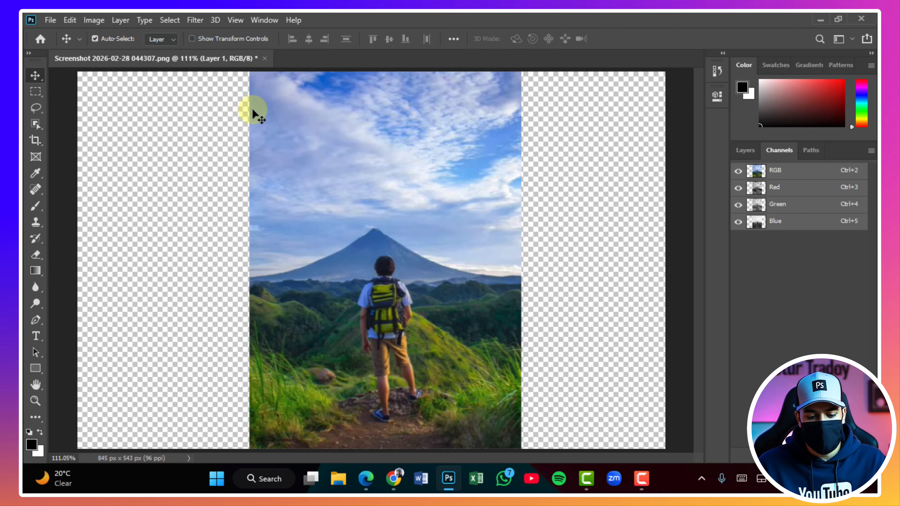
Move the remaining image strip to the horizontal centre of the canvas.
left_click(418, 235)
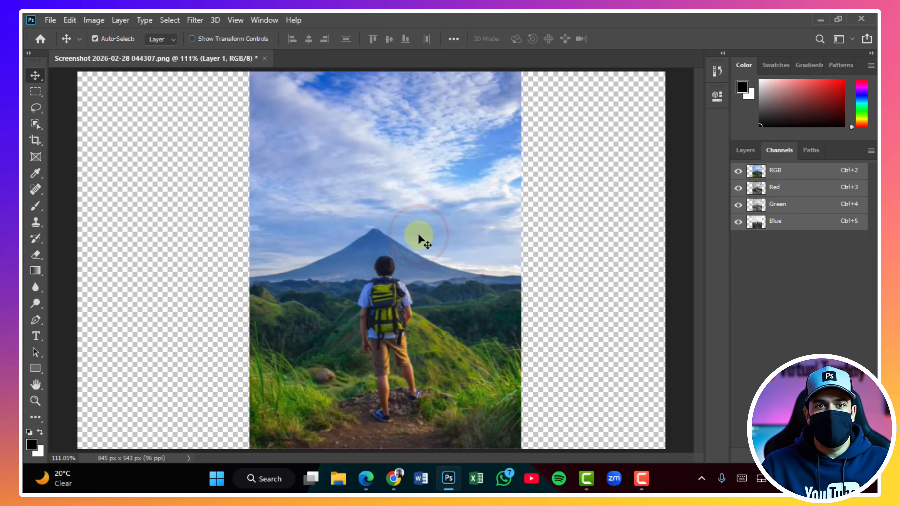
left_click(308, 39)
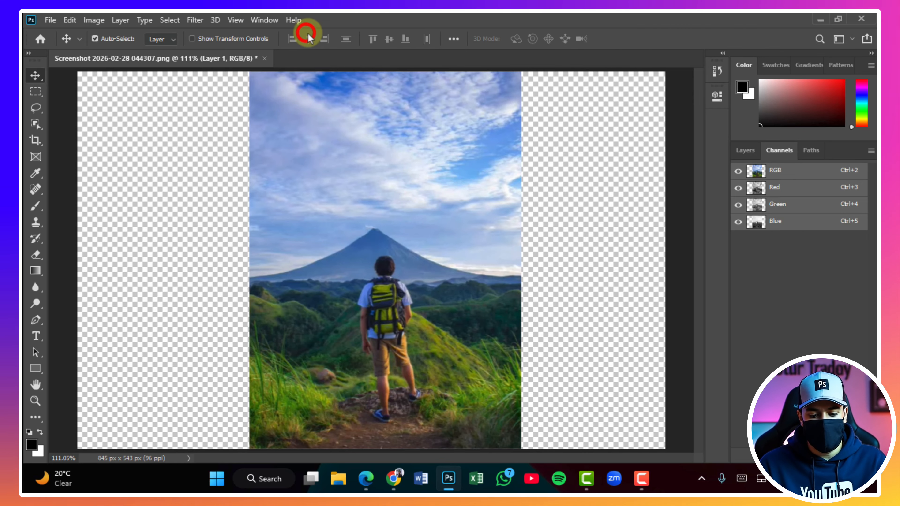
left_click_drag(380, 218, 368, 218)
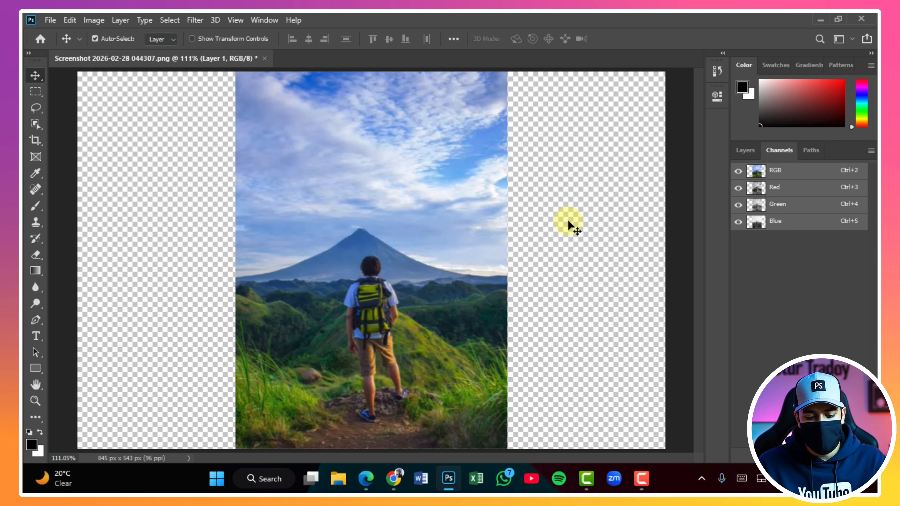
Display the document's layers and select Layer 1.
left_click(749, 151)
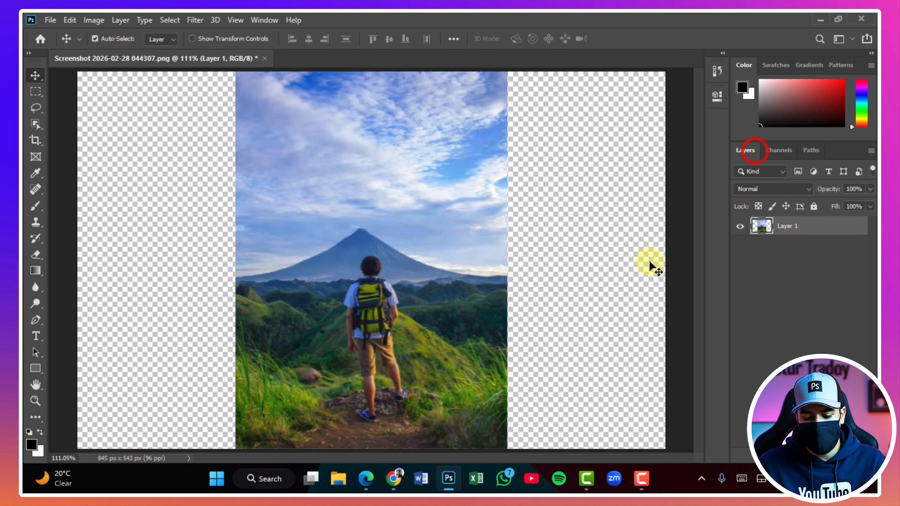
left_click(584, 218)
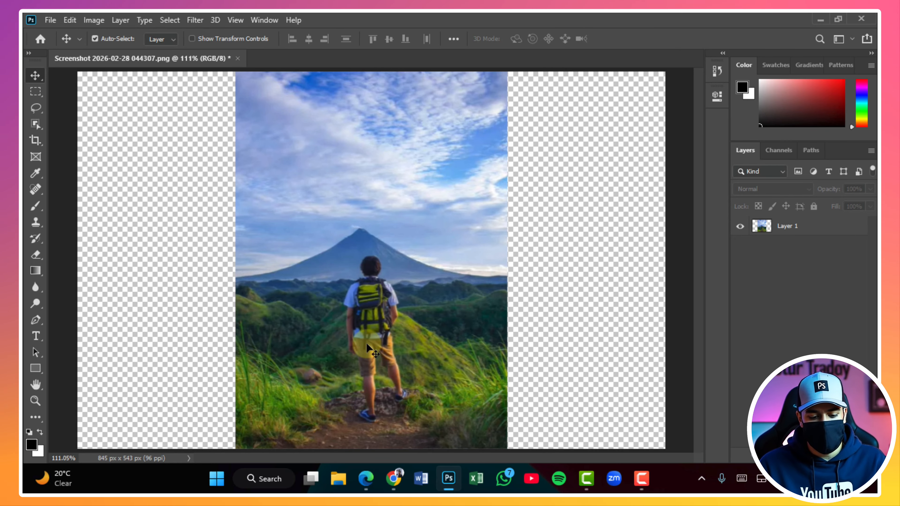
left_click(353, 397)
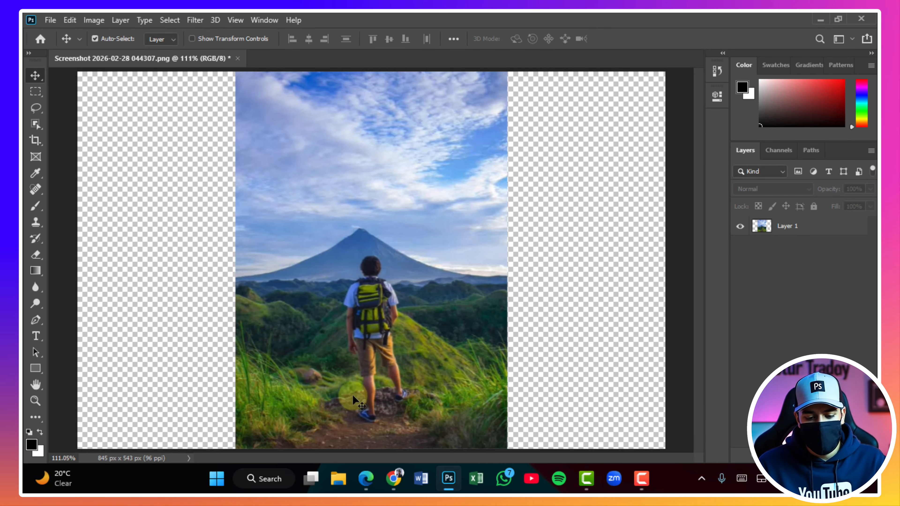
left_click(360, 333)
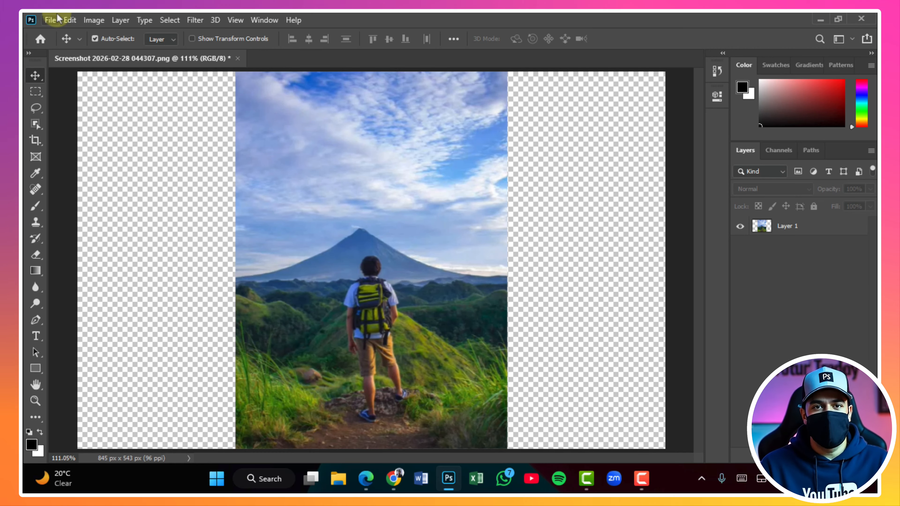
left_click(69, 20)
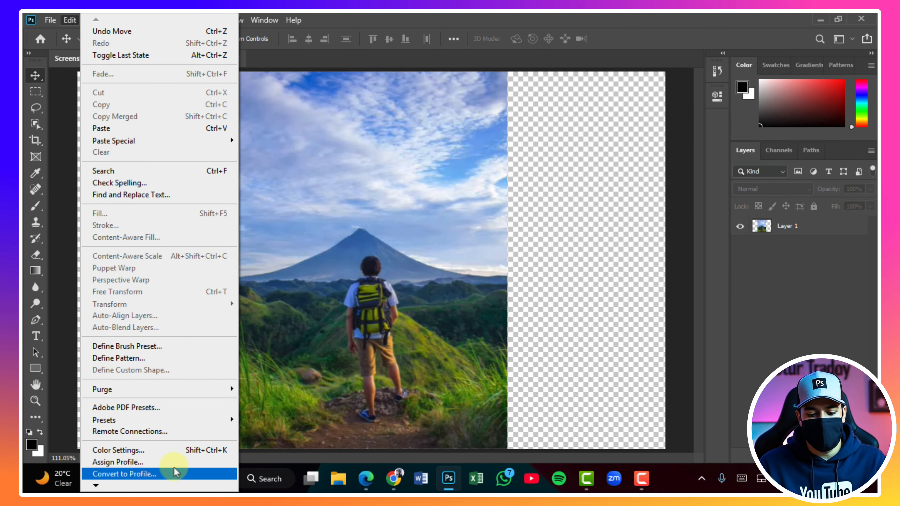
left_click(781, 282)
left_click(801, 231)
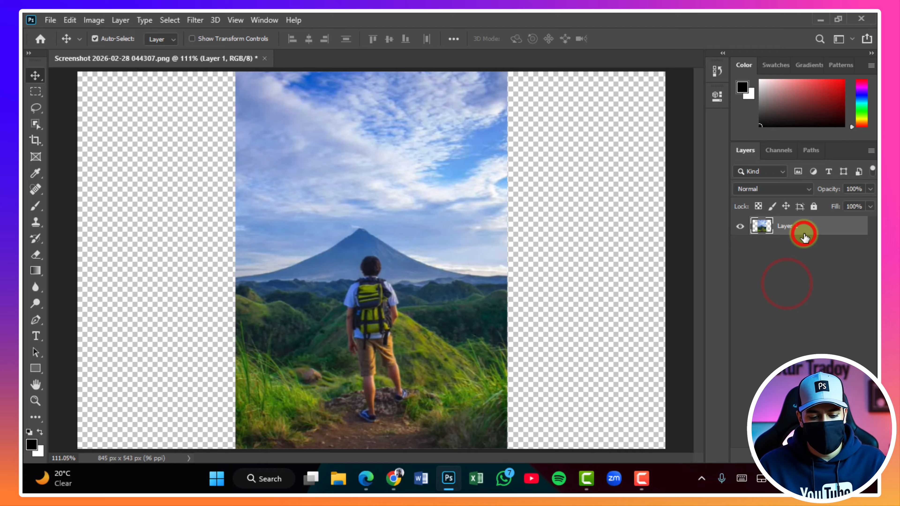
Stretch Layer 1 symmetrically with Content-Aware Scale to about 200% width, keeping the height at 100%.
left_click(68, 20)
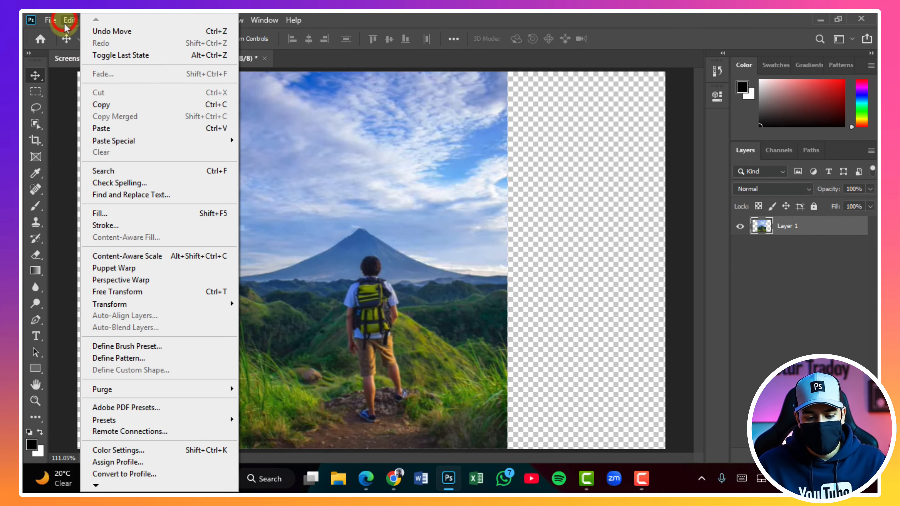
left_click(121, 261)
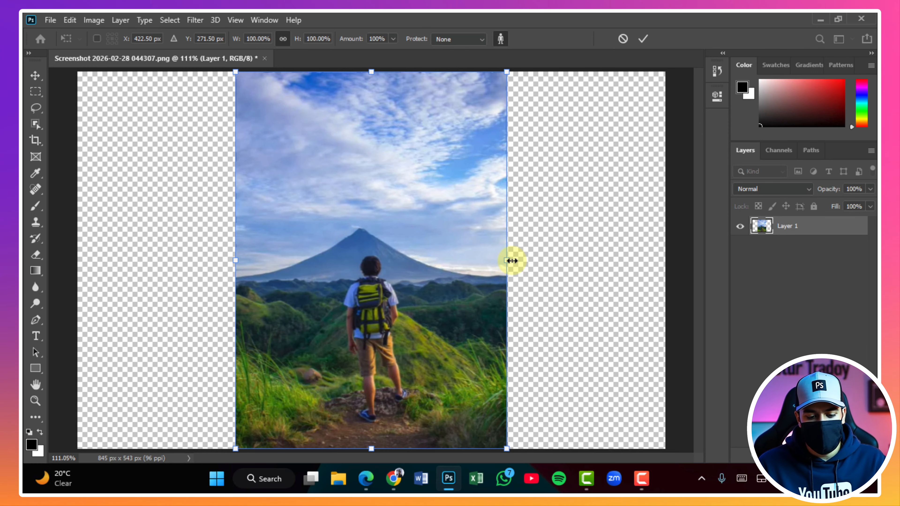
left_click_drag(512, 261, 642, 253)
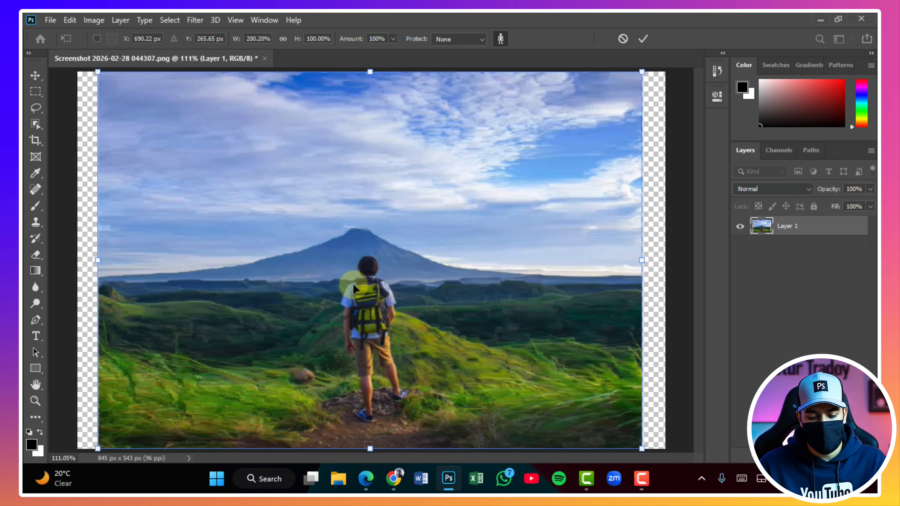
Undo the wide stretch back to 114.27% width and apply the content-aware scale.
key("ctrl+z")
key("ctrl+z")
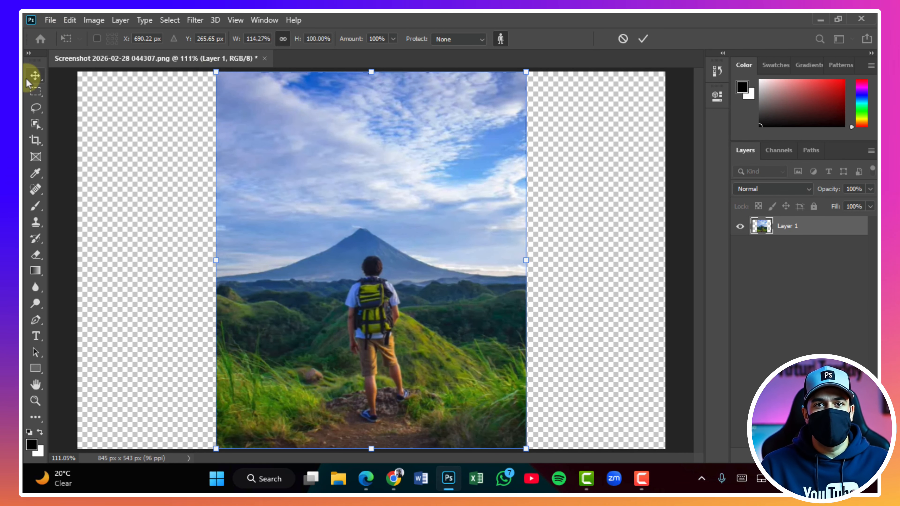
left_click(644, 38)
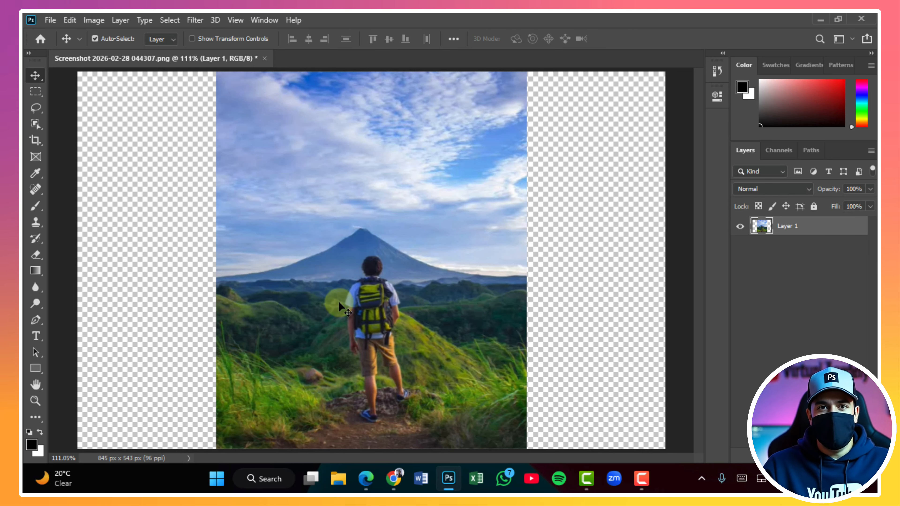
left_click(35, 91)
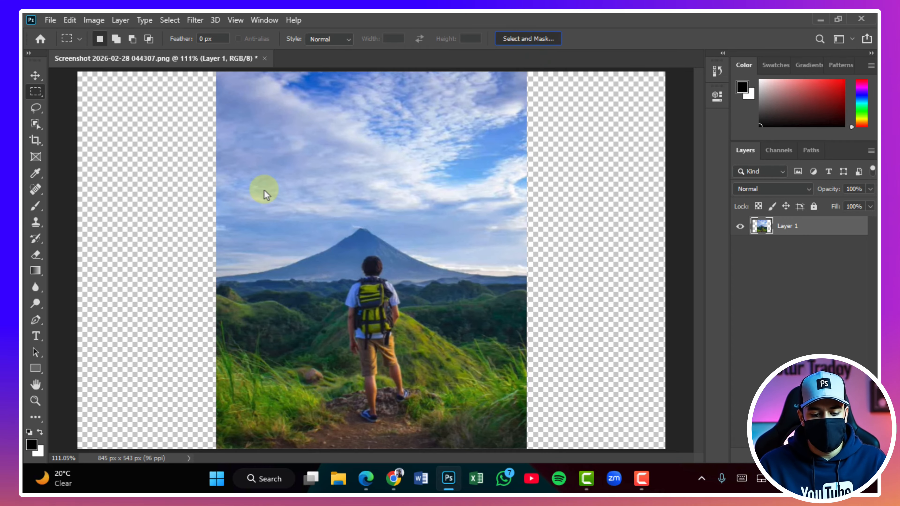
key("alt+ctrl+r")
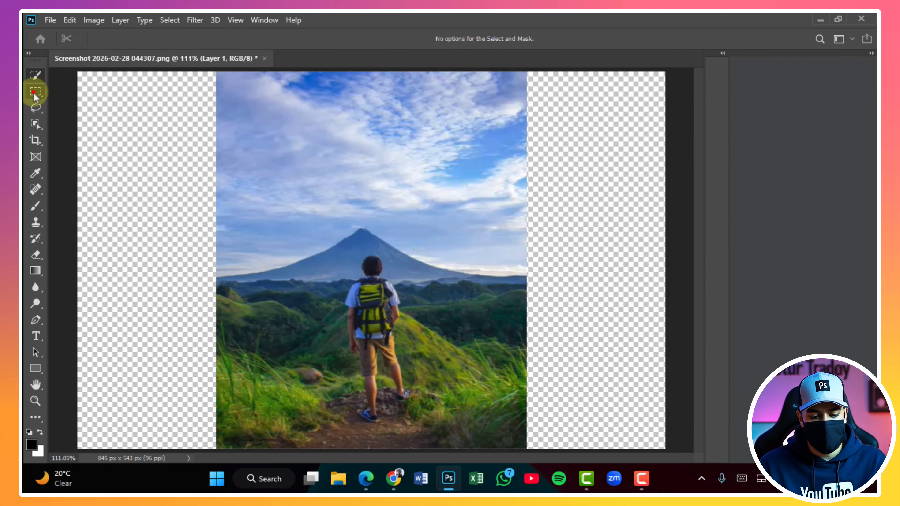
left_click(35, 93)
key("Escape")
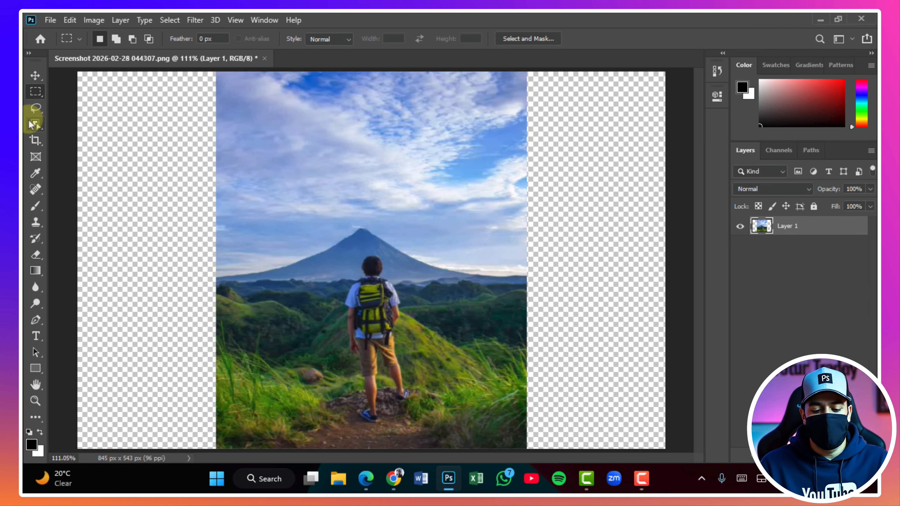
Select the hiker automatically using Select Subject with the Object Selection tool.
left_click(34, 124)
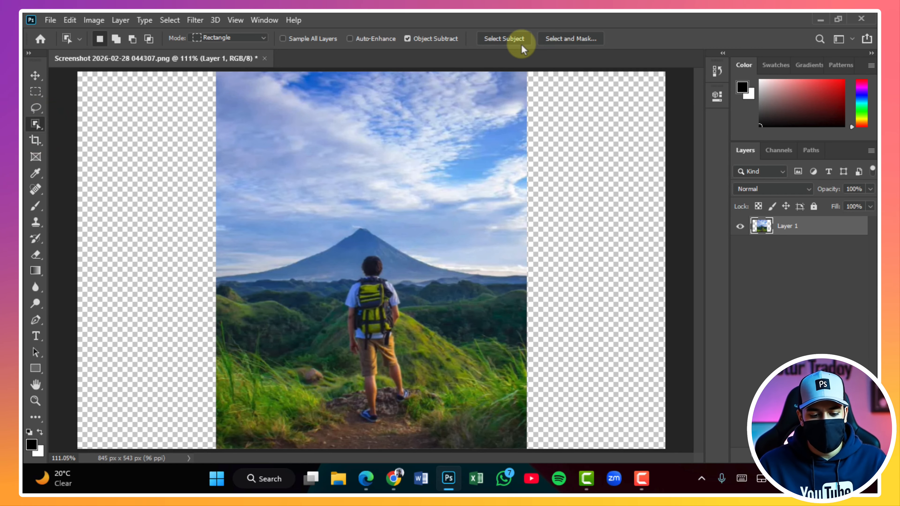
left_click(505, 38)
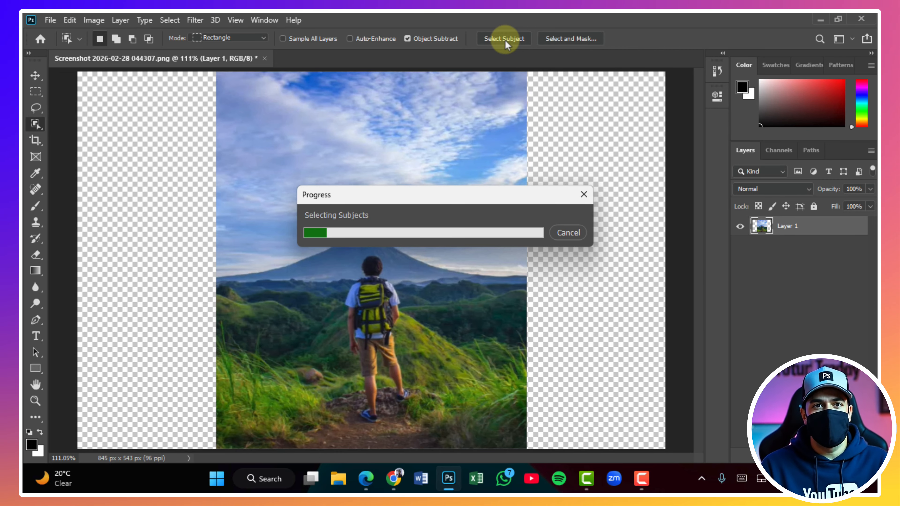
key("F9")
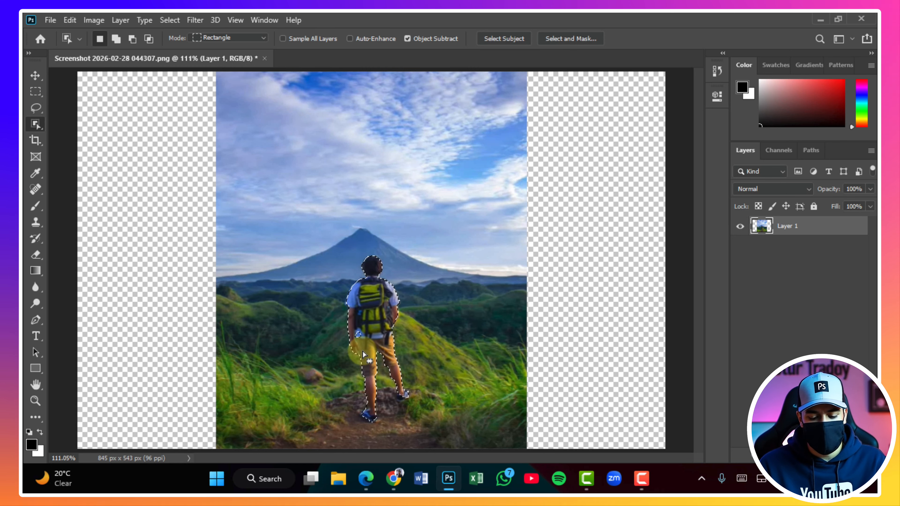
Add the missed patch of shirt beside the hiker's waist to the selection with the Quick Selection tool.
scroll(360, 335, "up", 5)
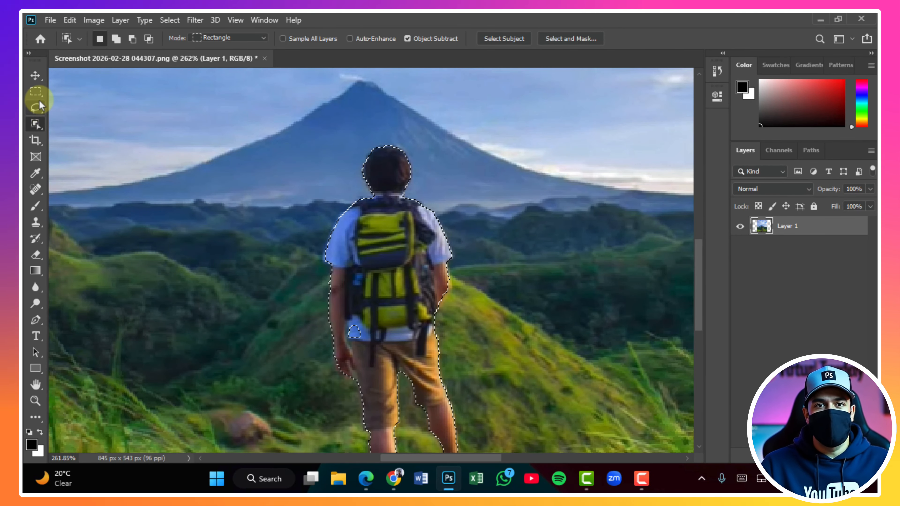
left_click(35, 91)
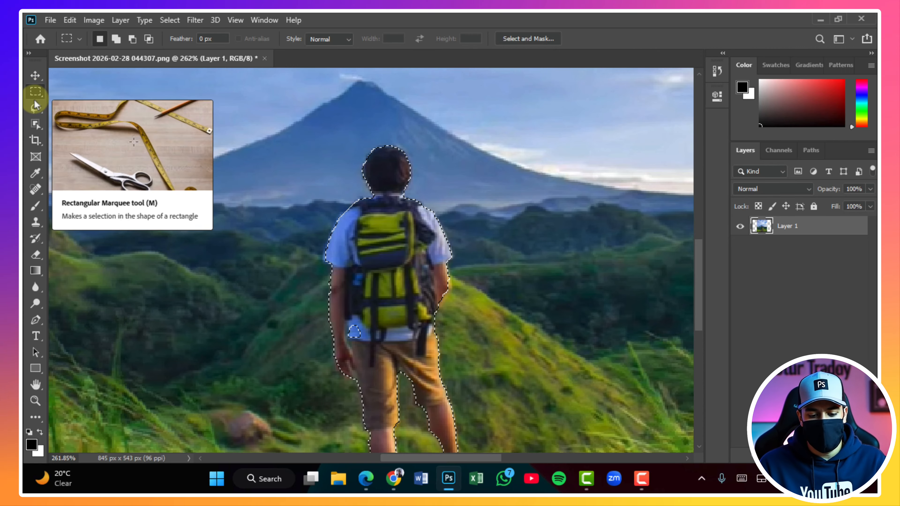
right_click(35, 124)
left_click(72, 136)
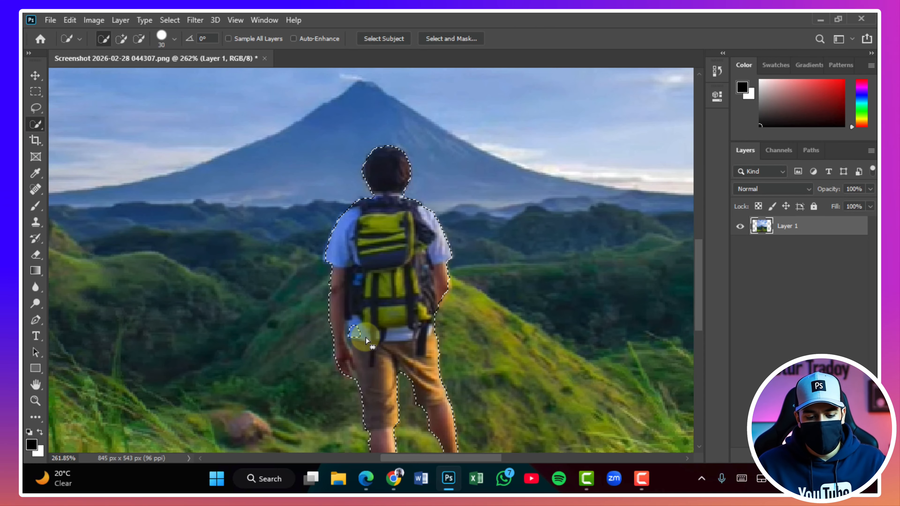
left_click(78, 40)
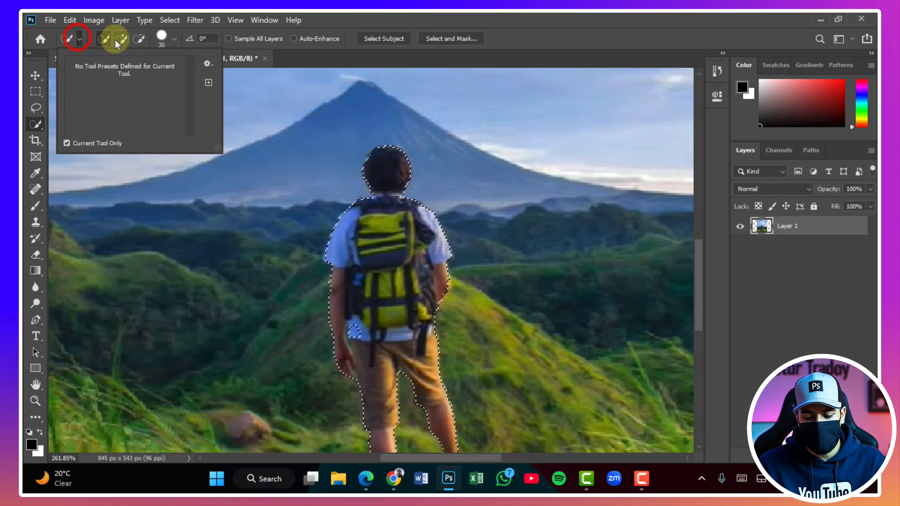
left_click(121, 38)
left_click(354, 328)
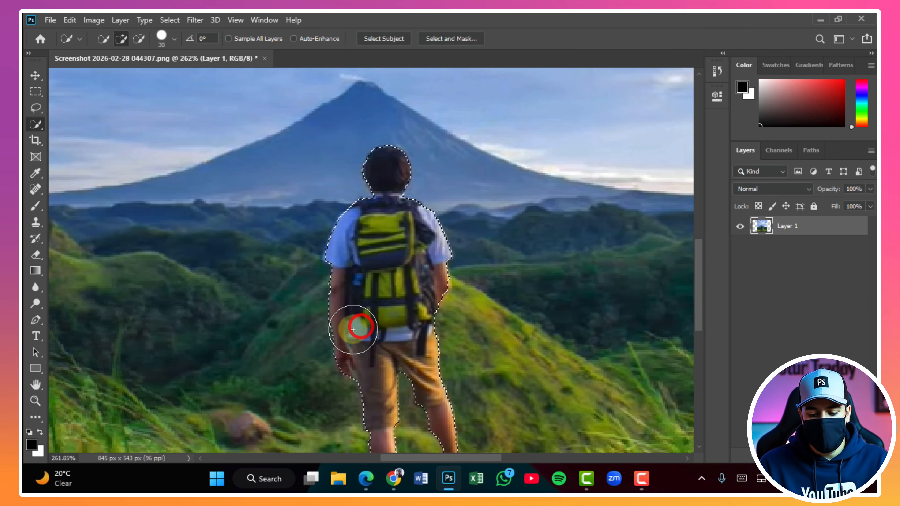
Reduce the Quick Selection brush to 11 px and add the missed parts of both of the hiker's shoes to the selection.
scroll(354, 294, "down", 1)
scroll(356, 293, "down", 3)
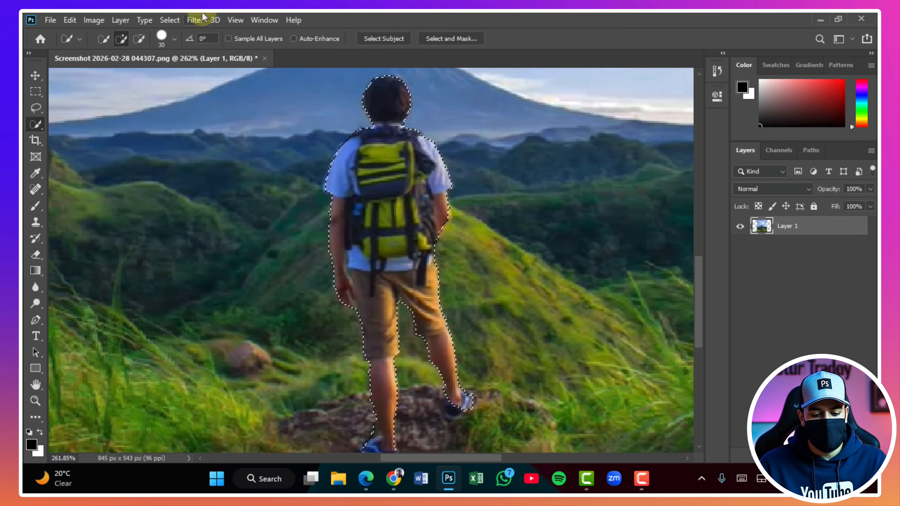
left_click(168, 34)
left_click_drag(122, 77, 111, 75)
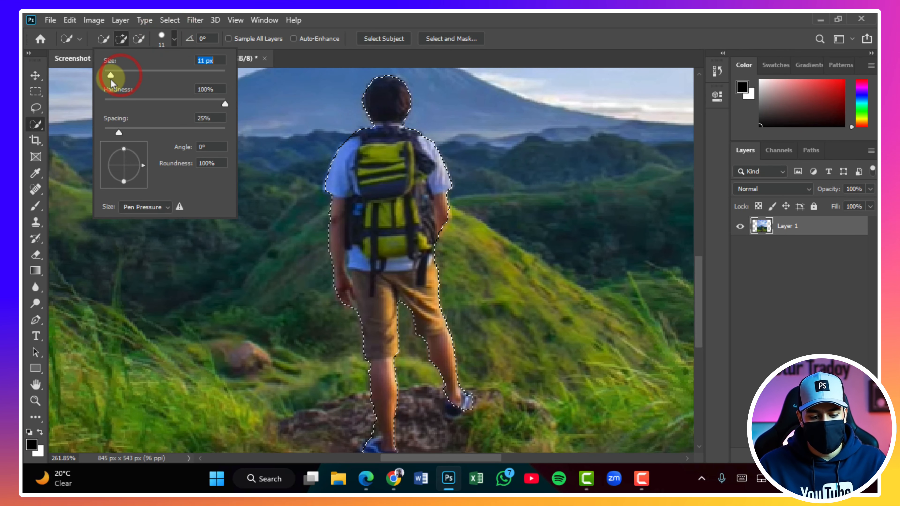
left_click(448, 402)
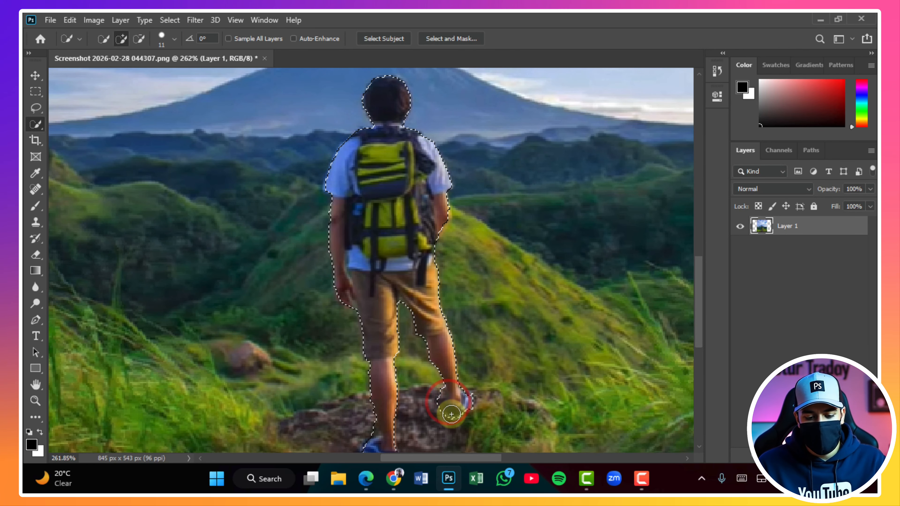
scroll(375, 408, "down", 2)
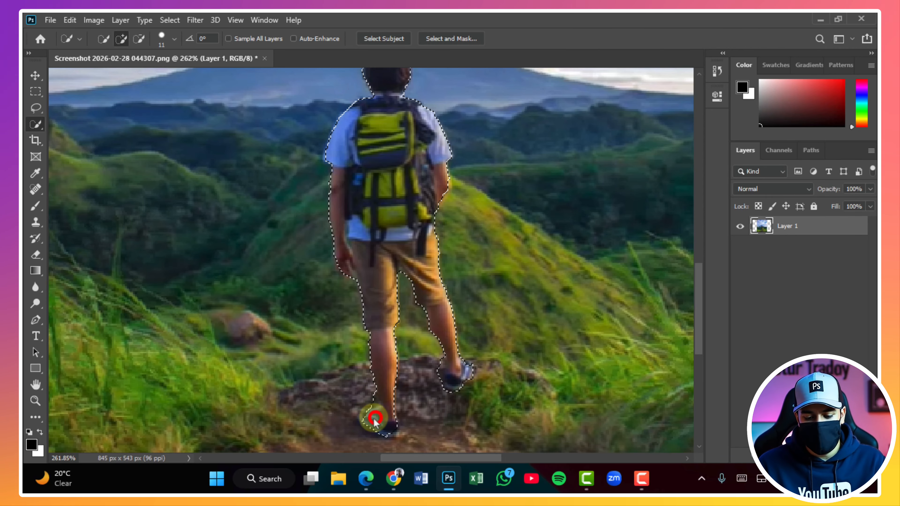
left_click_drag(374, 420, 366, 420)
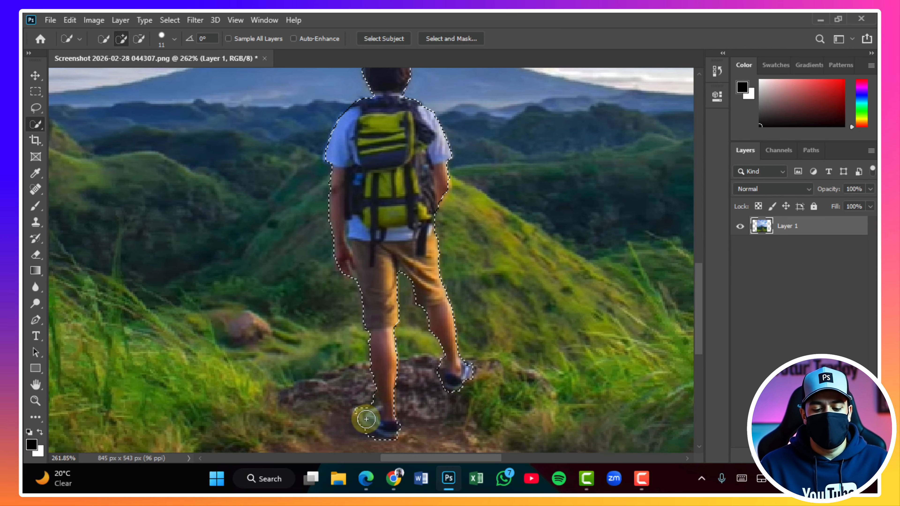
Expand the selection around the hiker by 20 pixels.
scroll(362, 136, "down", 3)
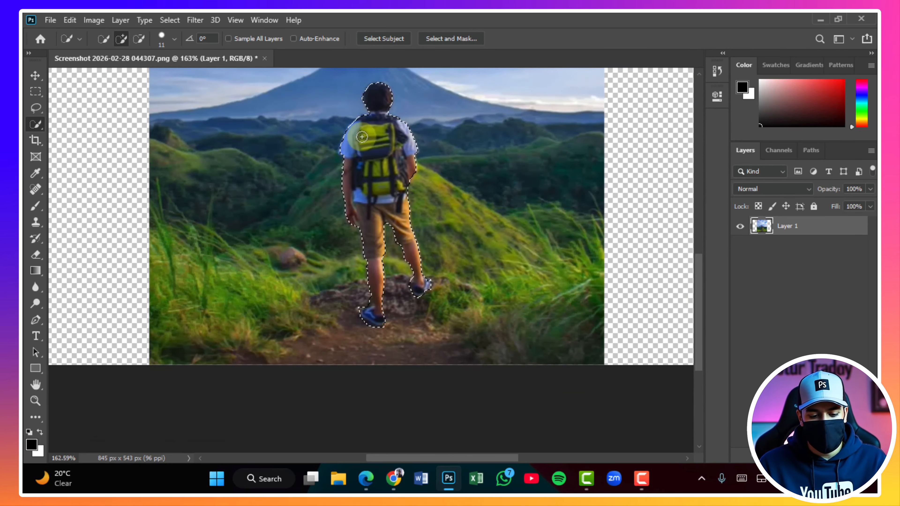
scroll(383, 89, "up", 1)
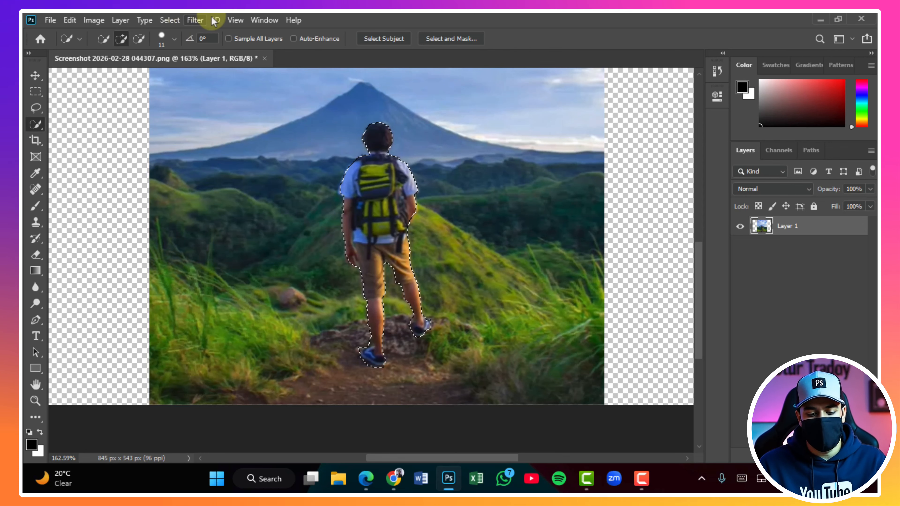
left_click(170, 20)
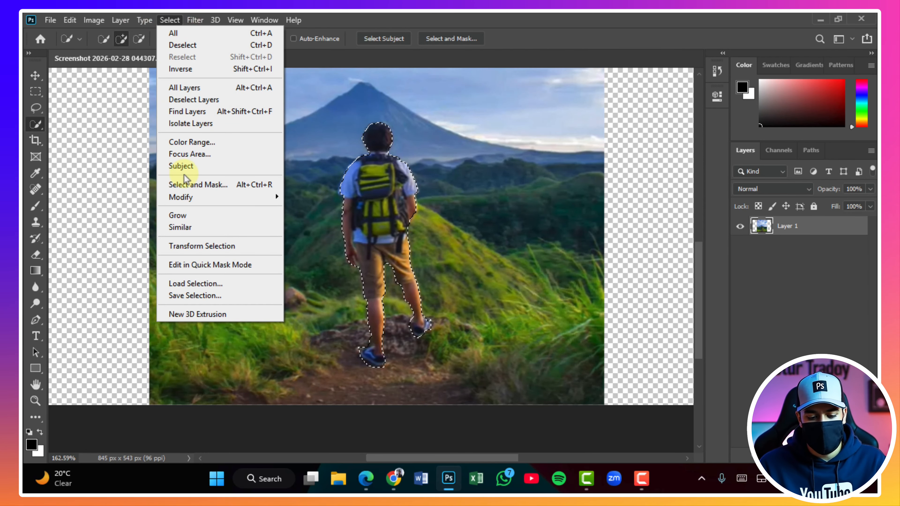
mouse_move(198, 206)
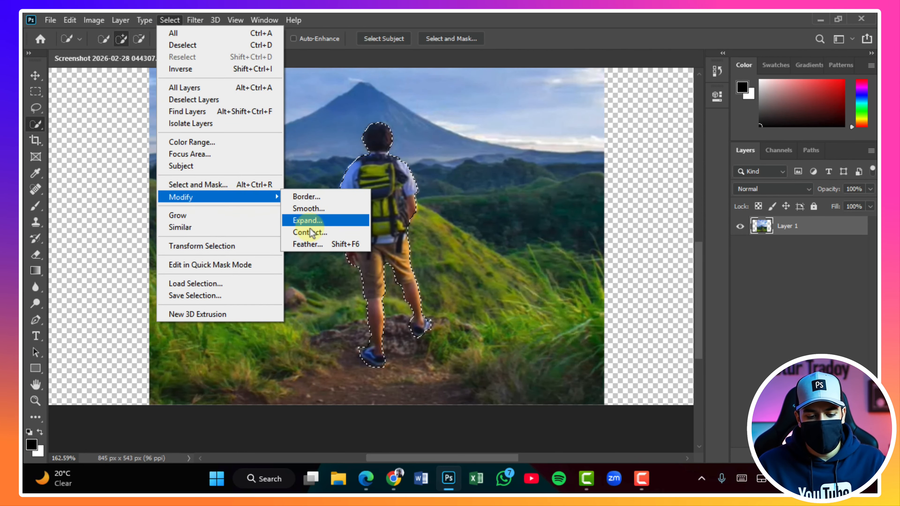
left_click(307, 221)
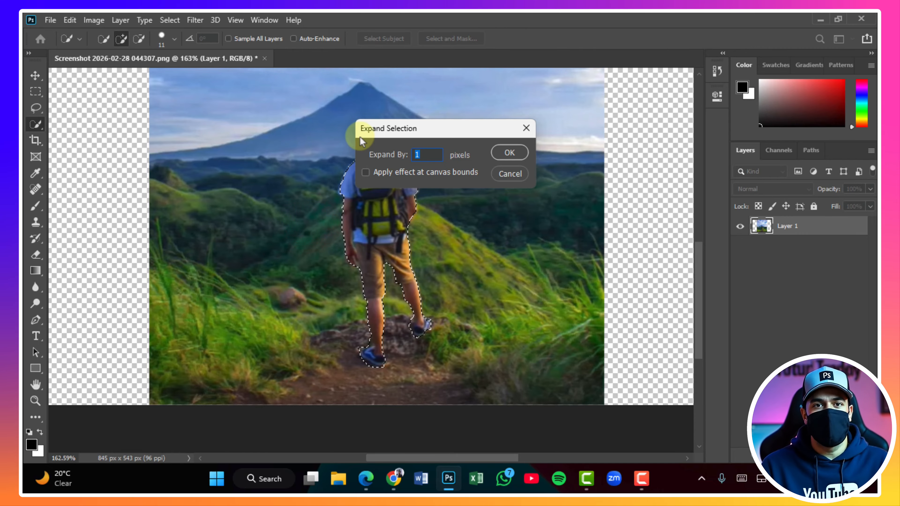
type("20")
key("Return")
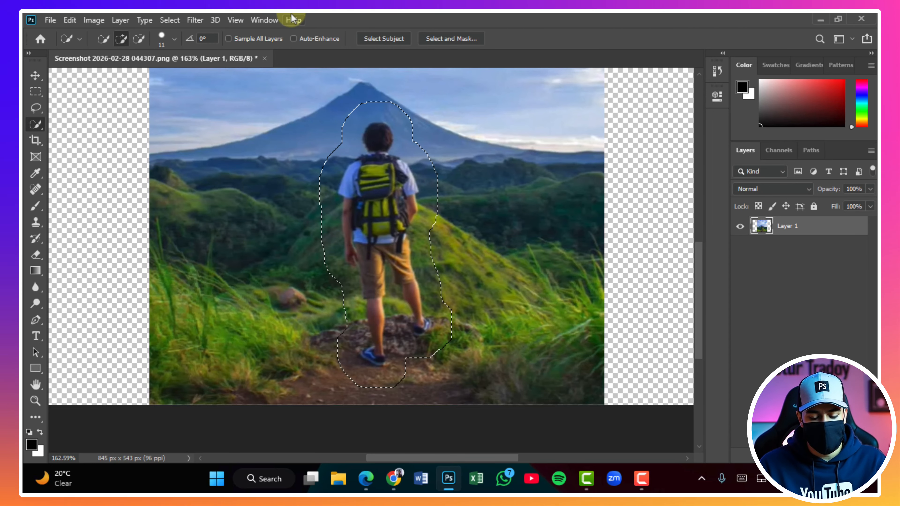
Bring up the list of panels available for display.
left_click(277, 21)
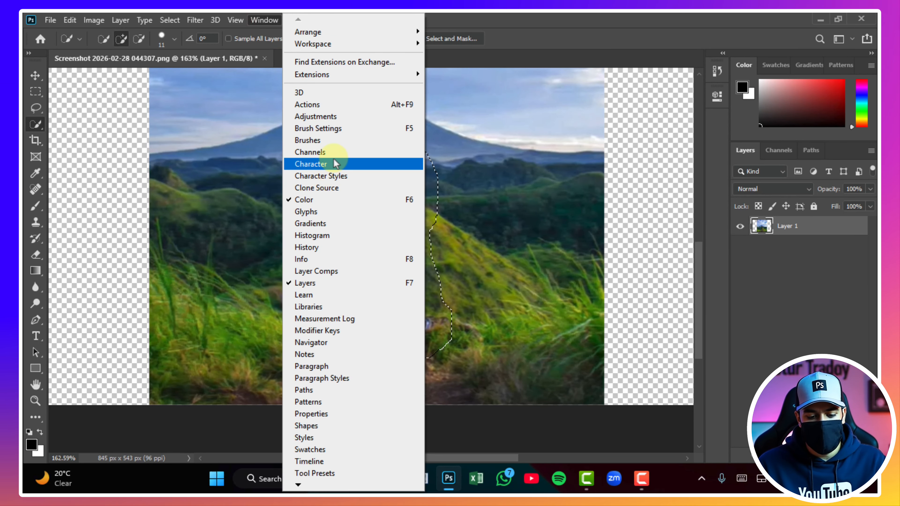